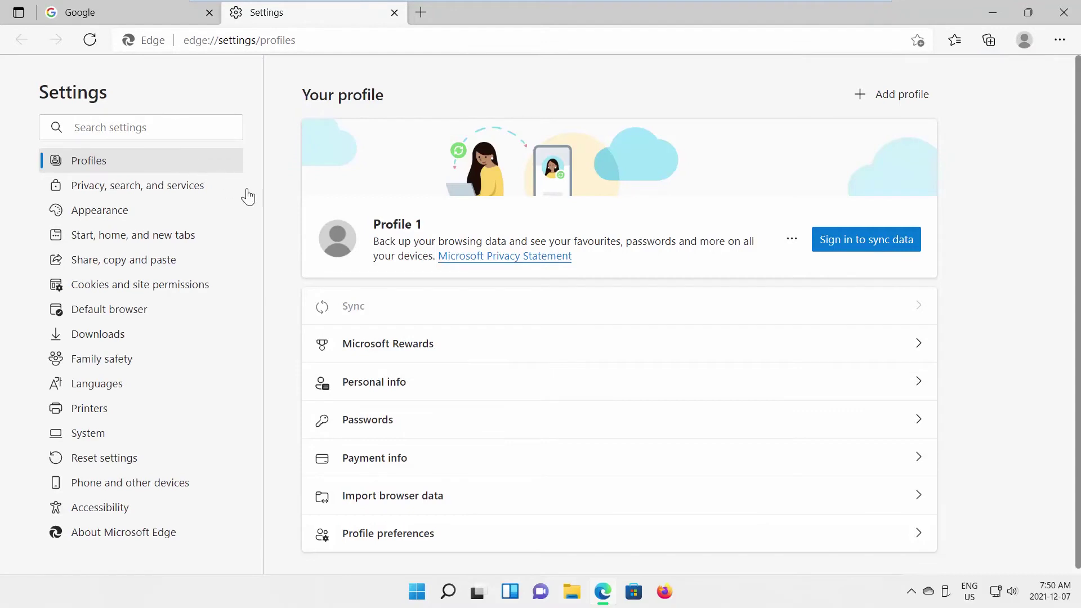
# Step: Go to the Import browser data page under Profiles in Edge settings
pyautogui.click(369, 496)
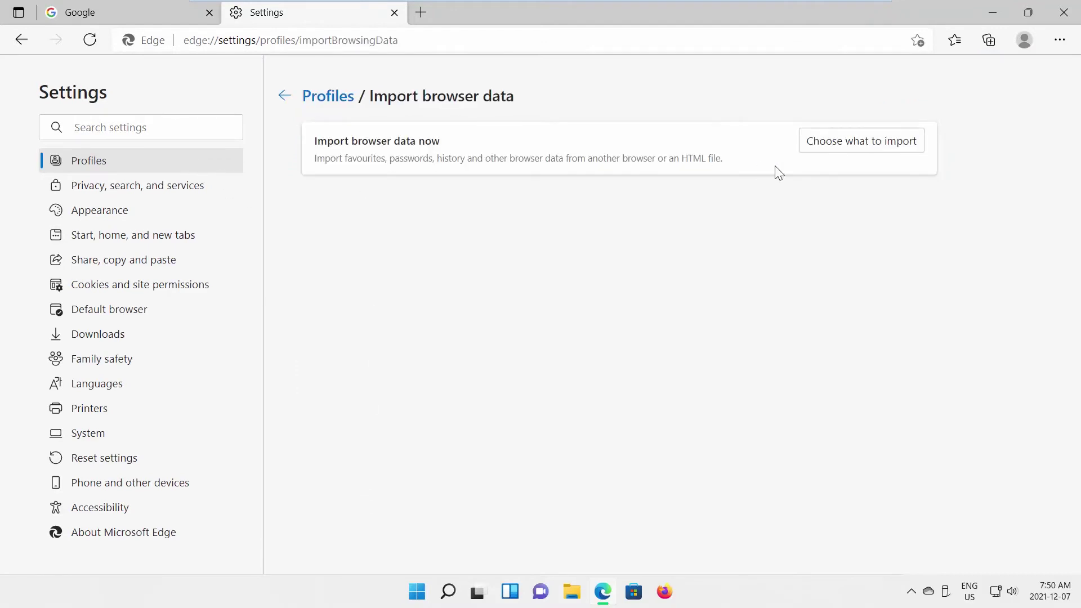
# Step: Choose Google Chrome as the source for the browser data import
pyautogui.click(832, 144)
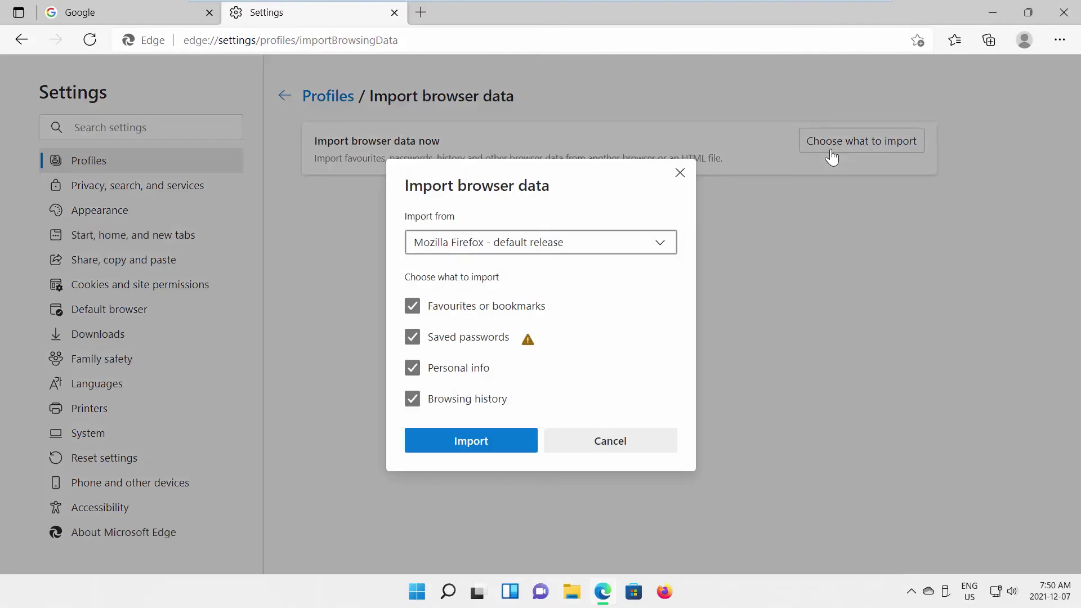
pyautogui.click(657, 244)
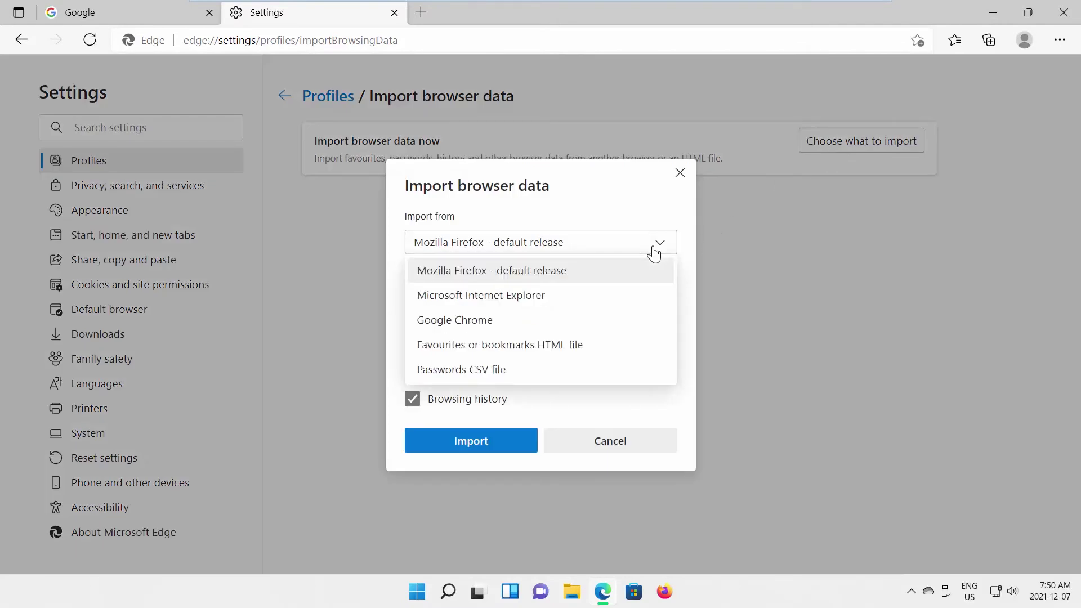
pyautogui.click(465, 322)
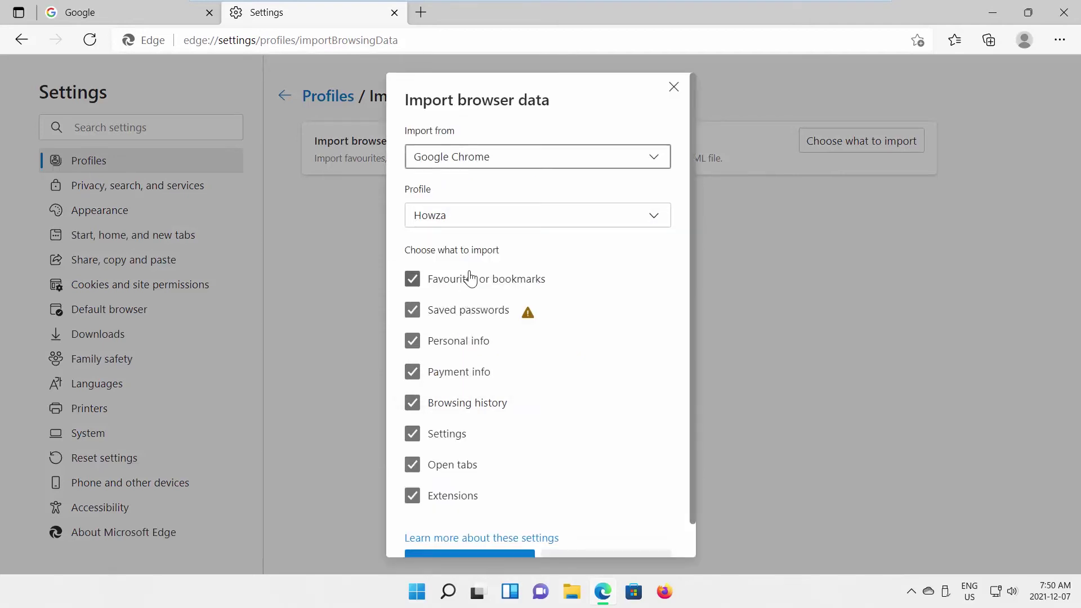
# Step: Untick favourites, personal info, payment info, history, settings, tabs and extensions, then import saved passwords
pyautogui.click(469, 280)
pyautogui.click(464, 343)
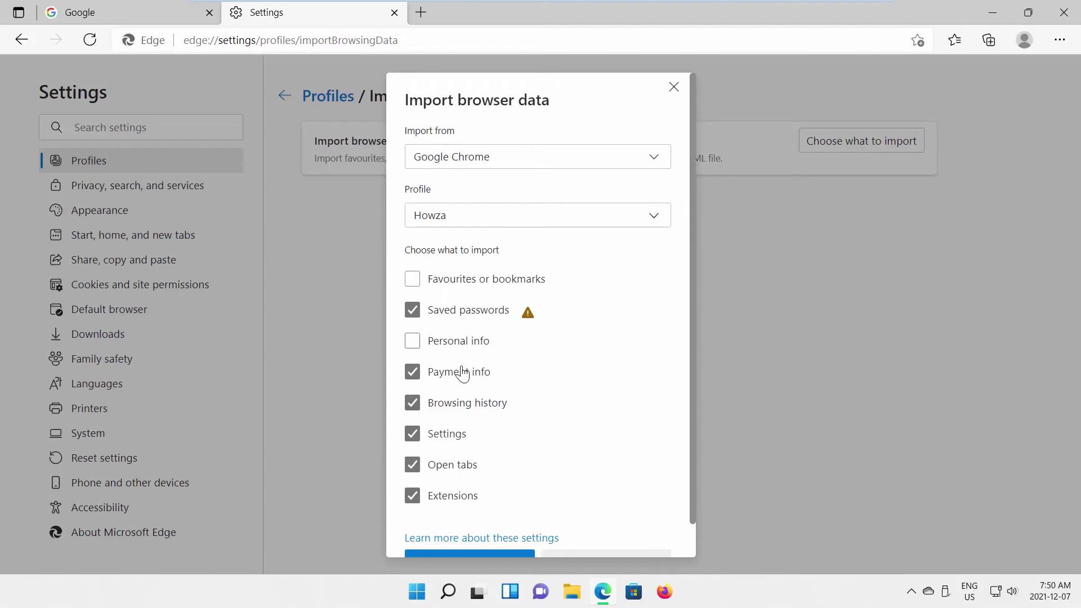
pyautogui.click(464, 372)
pyautogui.click(464, 404)
pyautogui.click(452, 436)
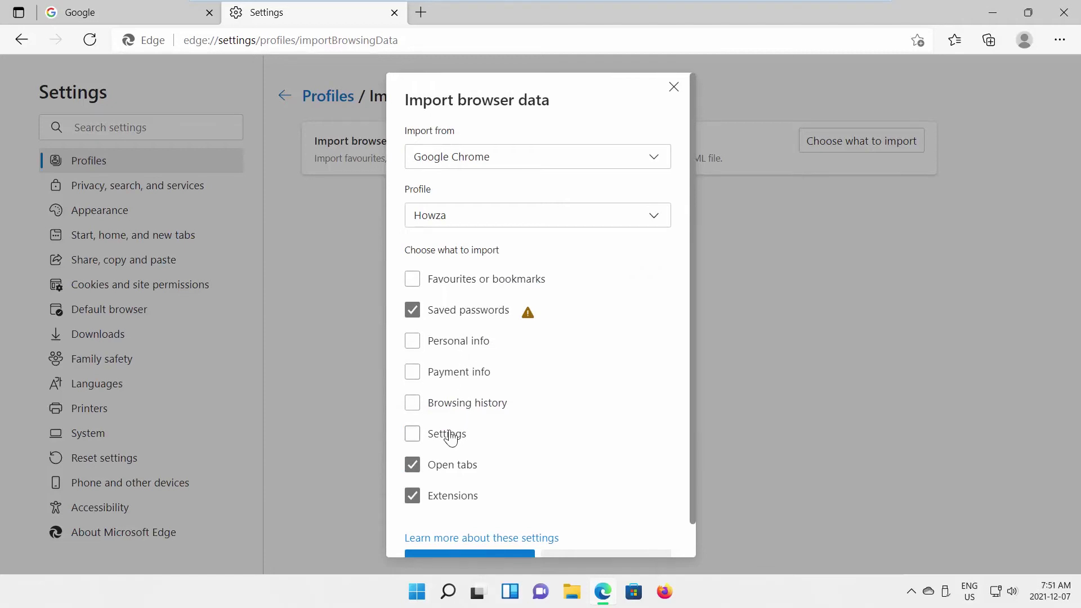
pyautogui.click(452, 466)
pyautogui.click(453, 496)
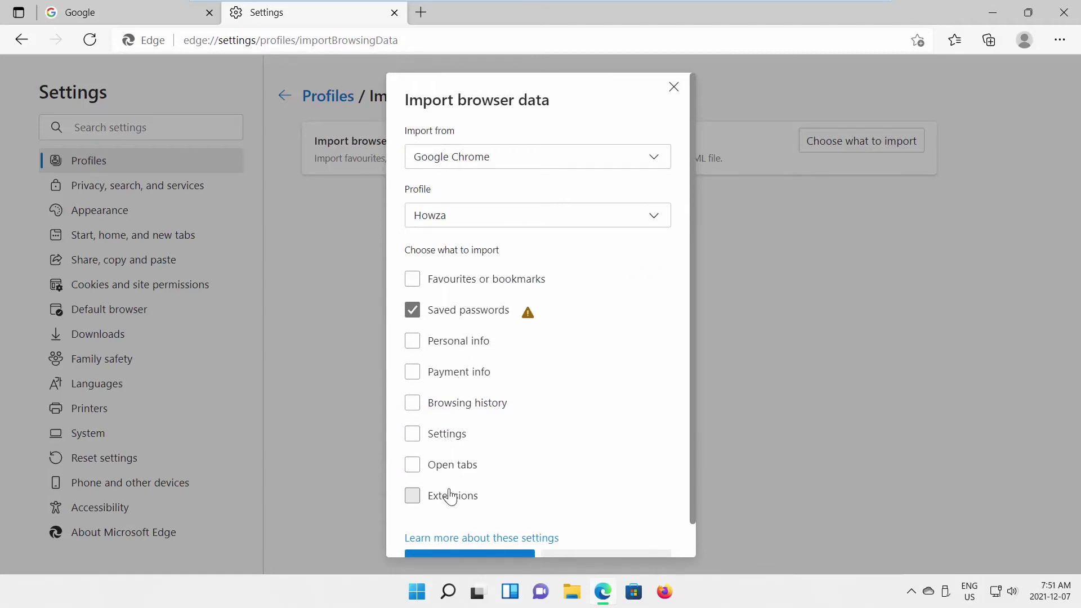
pyautogui.scroll(-1, 457, 494)
pyautogui.click(463, 534)
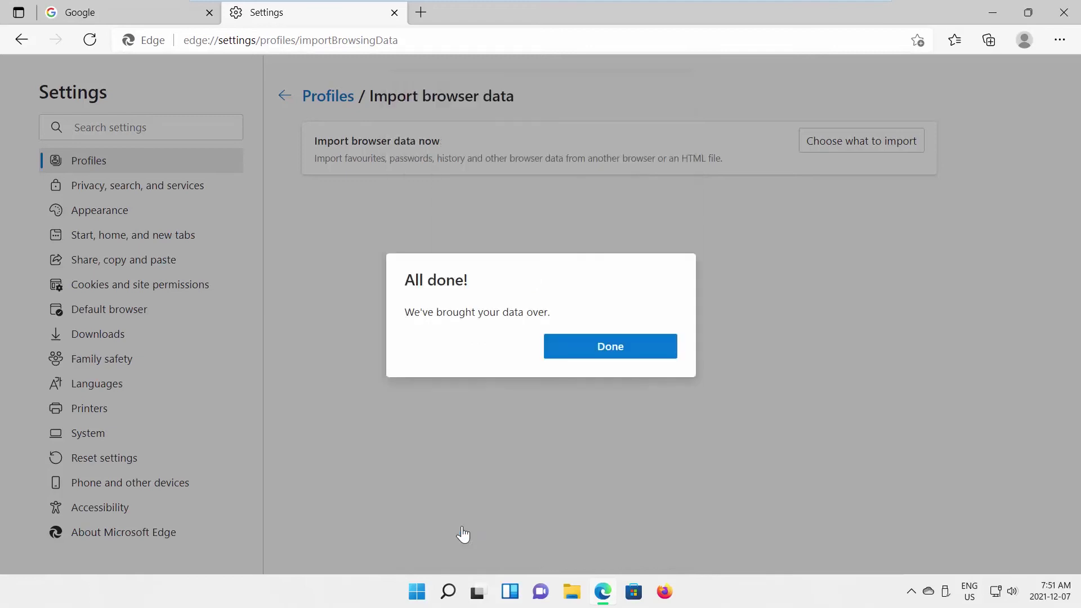
# Step: Dismiss the All done! import confirmation with Done
pyautogui.click(600, 346)
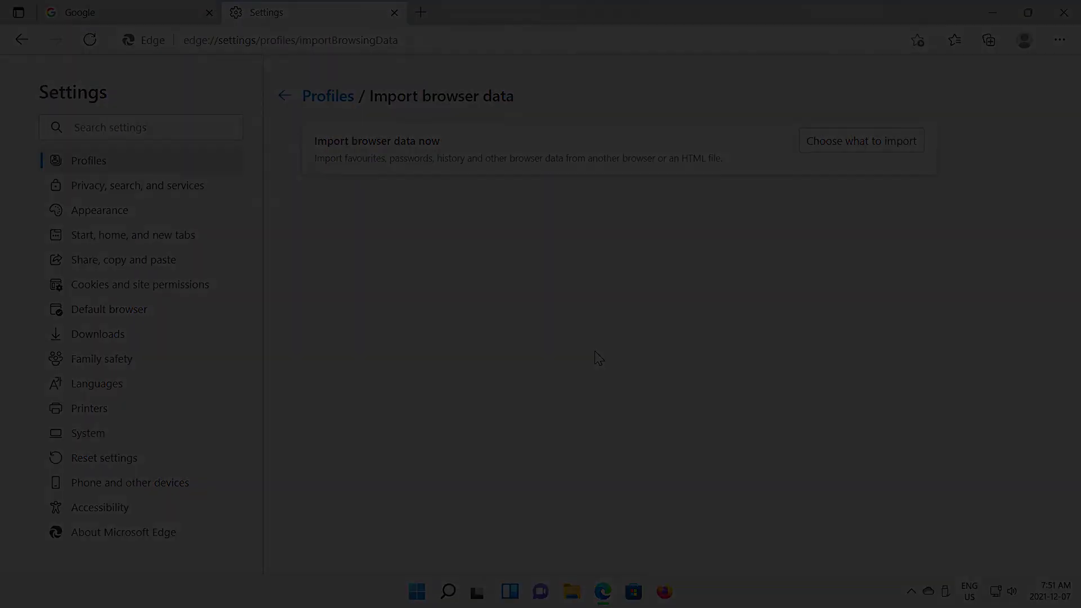